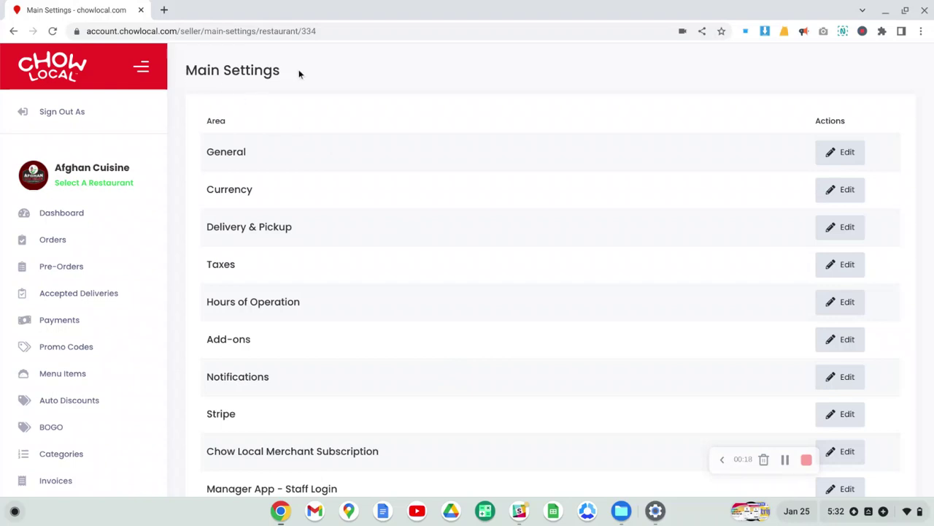
Step: Open the Hours of Operation settings for the restaurant from the main settings list
left_click_drag(292, 73, 198, 61)
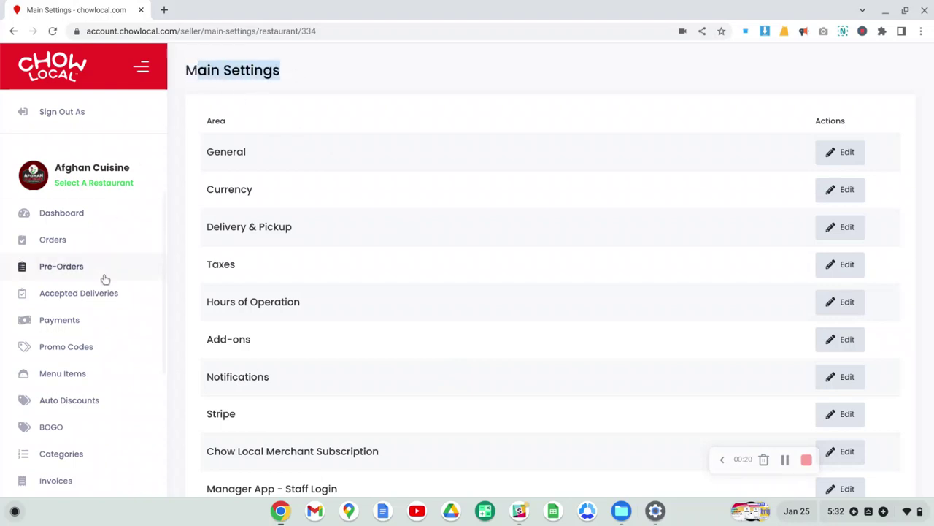
scroll(102, 277, "down", 3)
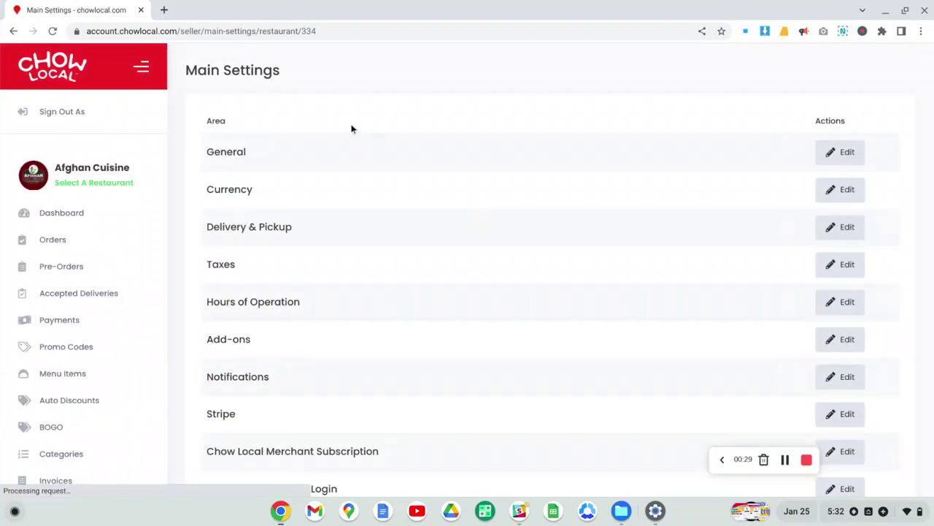
scroll(351, 127, "down", 3)
scroll(351, 129, "up", 3)
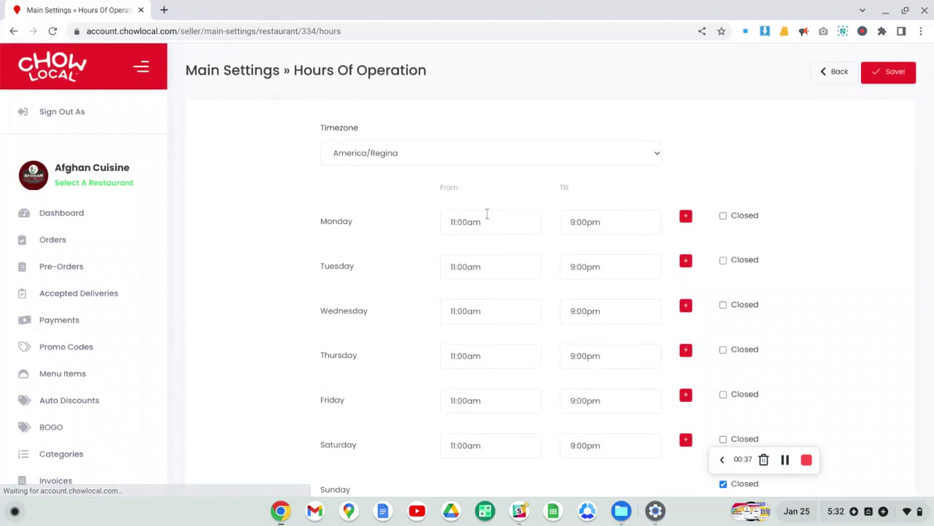
Step: Look at the opening-time choices available for Monday without changing the time
left_click_drag(323, 226, 358, 231)
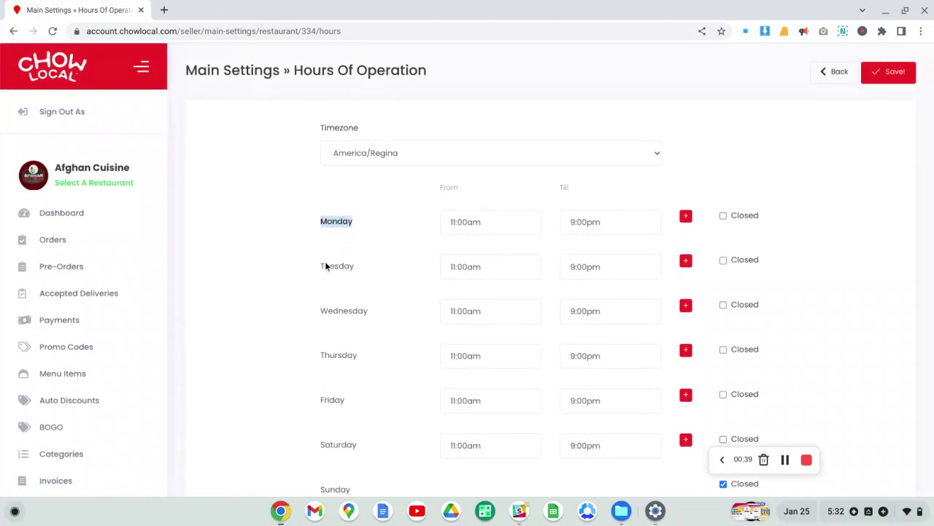
left_click(492, 222)
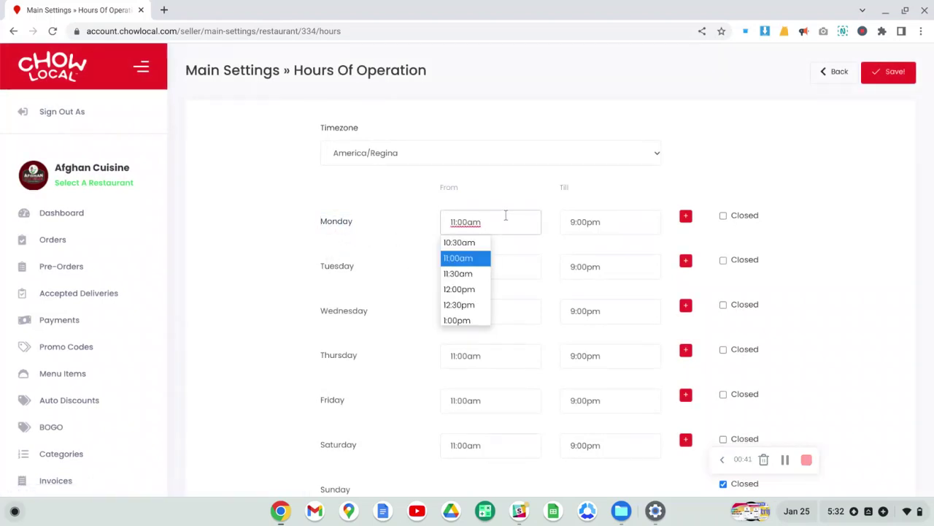
left_click(504, 201)
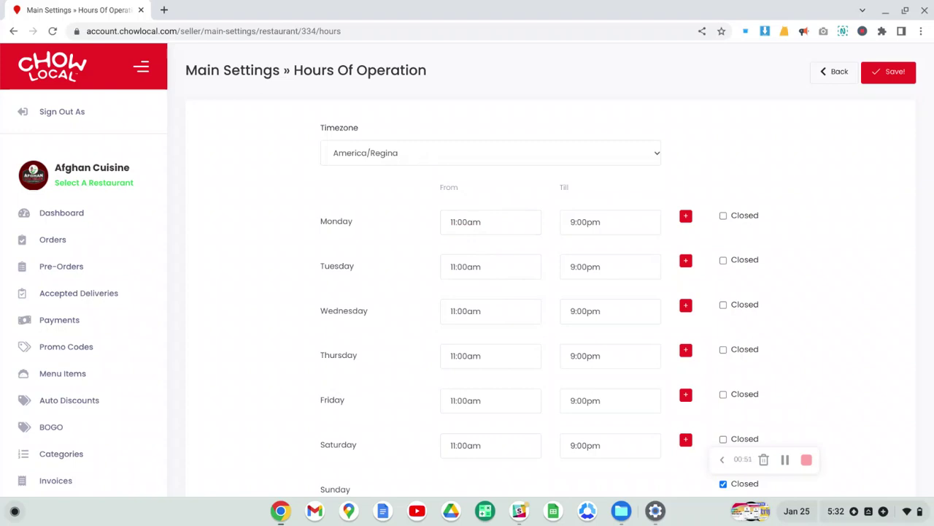
Step: Look through the available time zones and set the restaurant's timezone to America/Regina
left_click(396, 154)
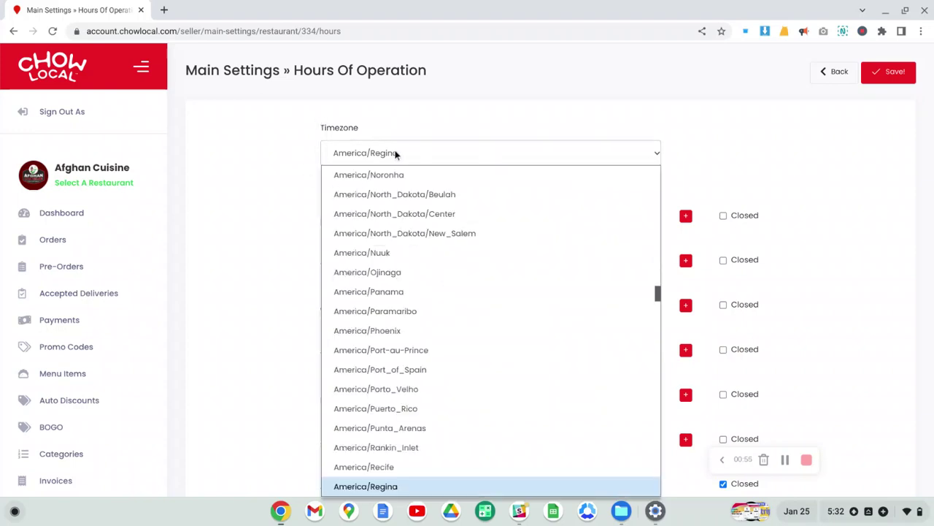
scroll(370, 403, "down", 2)
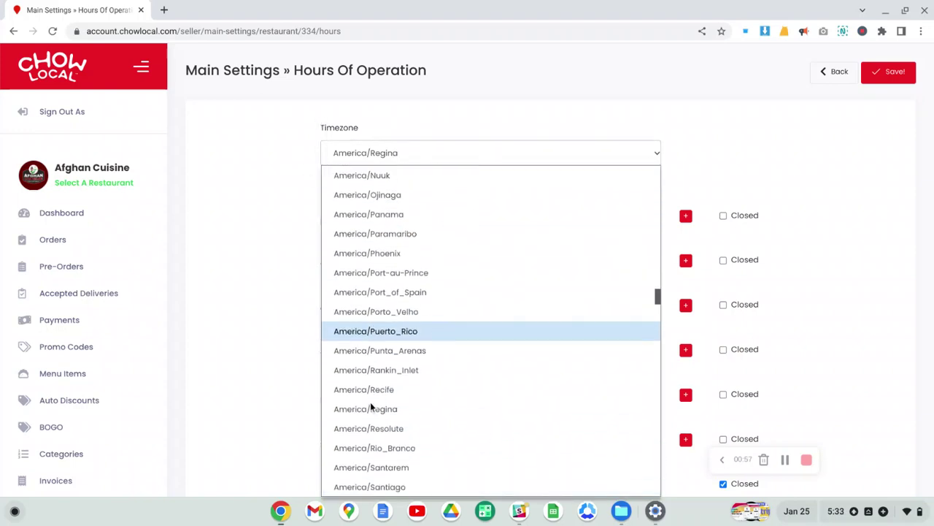
scroll(384, 384, "down", 2)
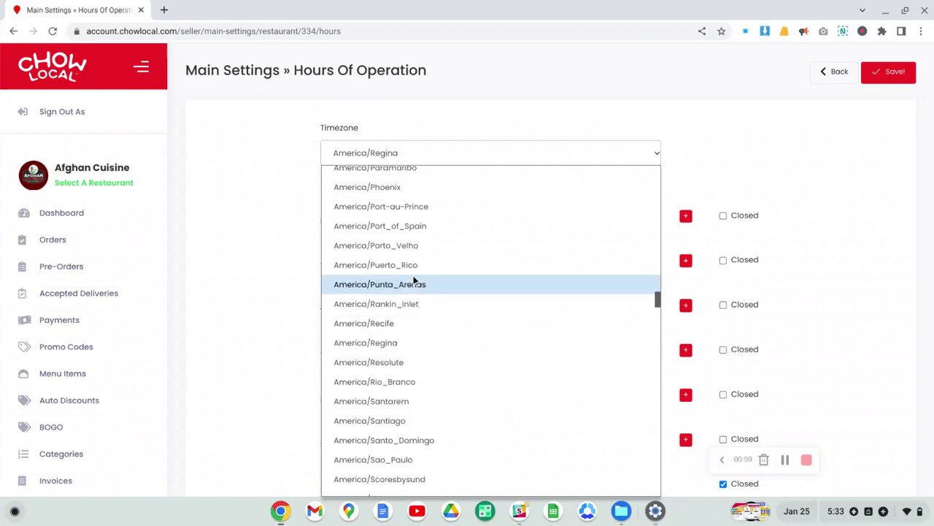
scroll(413, 275, "up", 13)
scroll(413, 212, "up", 20)
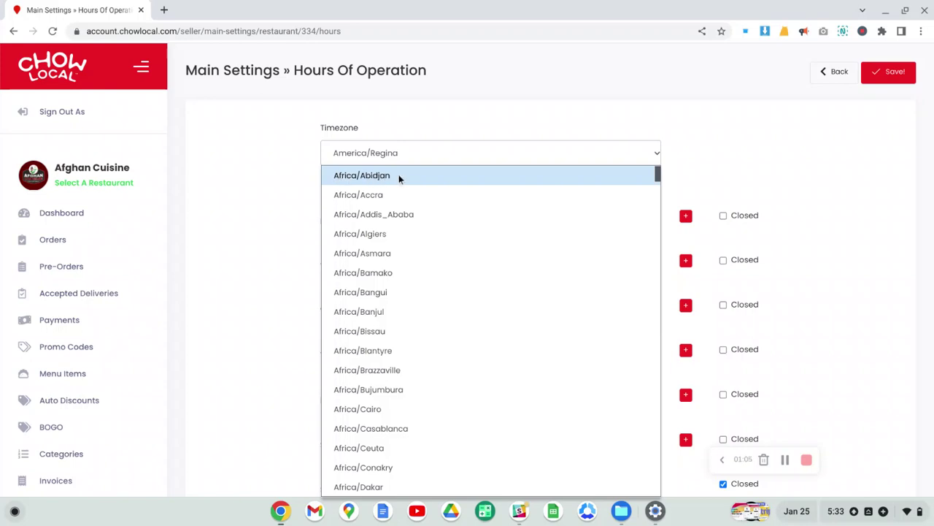
scroll(453, 178, "down", 8)
scroll(454, 181, "down", 11)
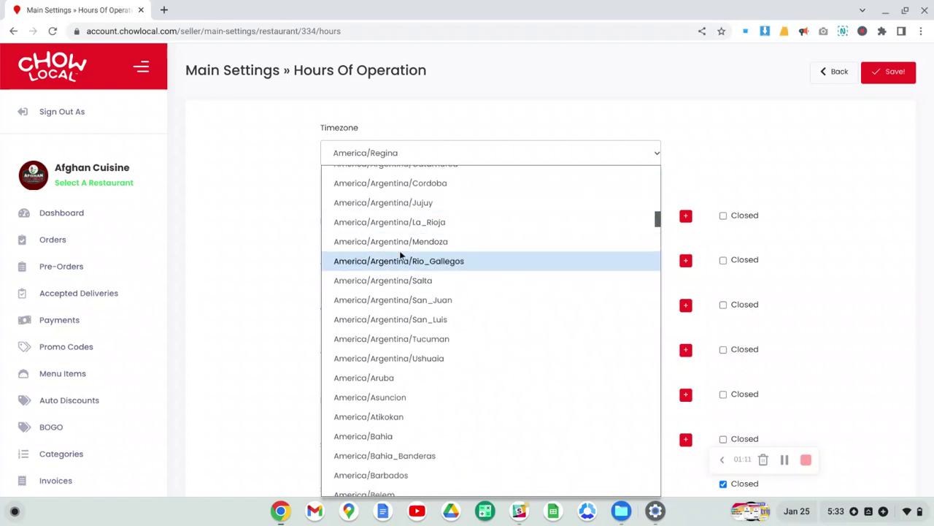
scroll(400, 256, "down", 3)
scroll(401, 256, "down", 20)
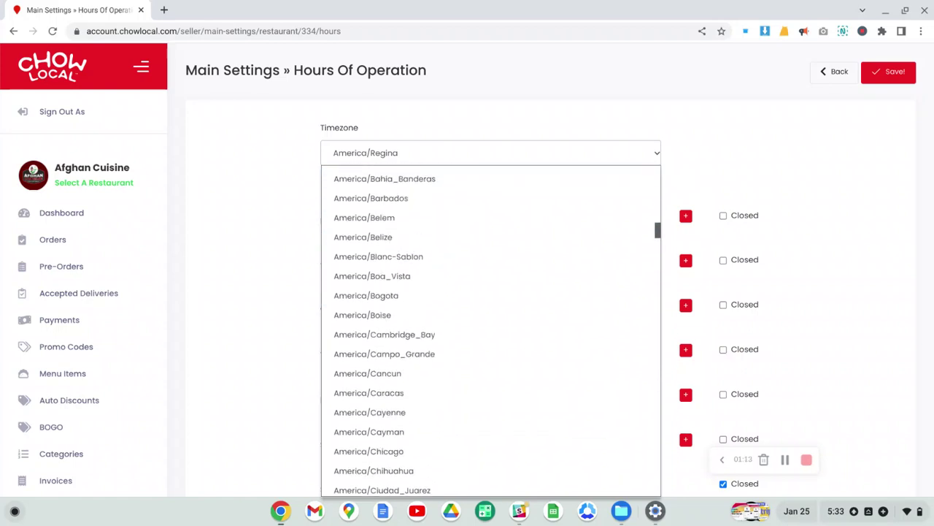
scroll(400, 267, "down", 15)
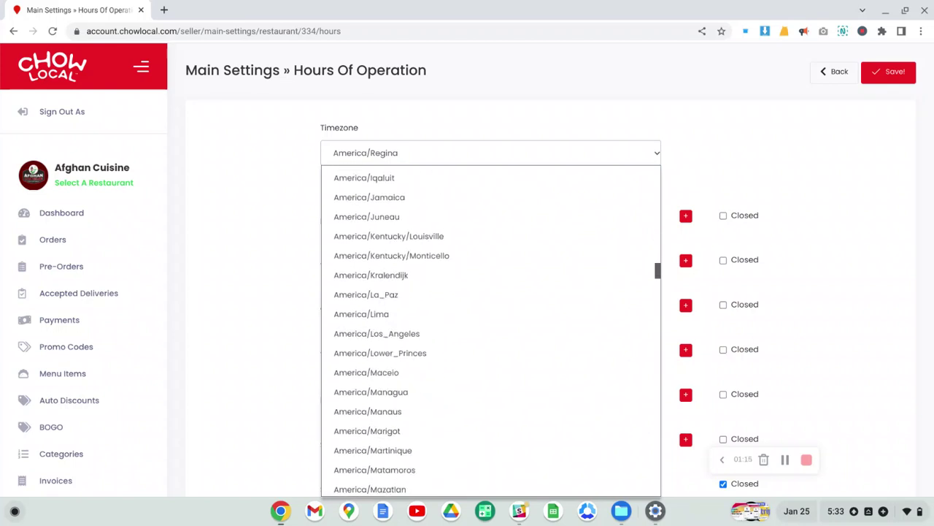
scroll(401, 266, "down", 5)
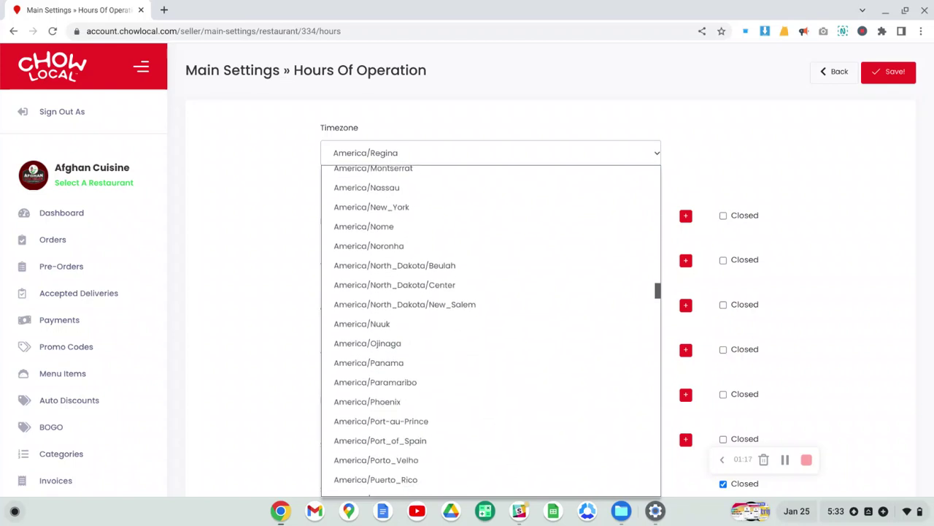
scroll(401, 266, "down", 12)
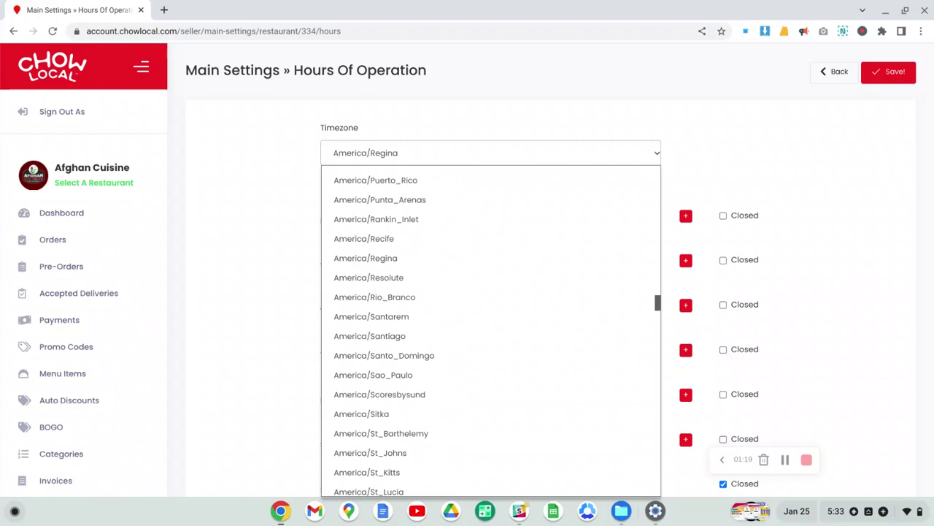
scroll(400, 267, "down", 2)
scroll(401, 267, "up", 13)
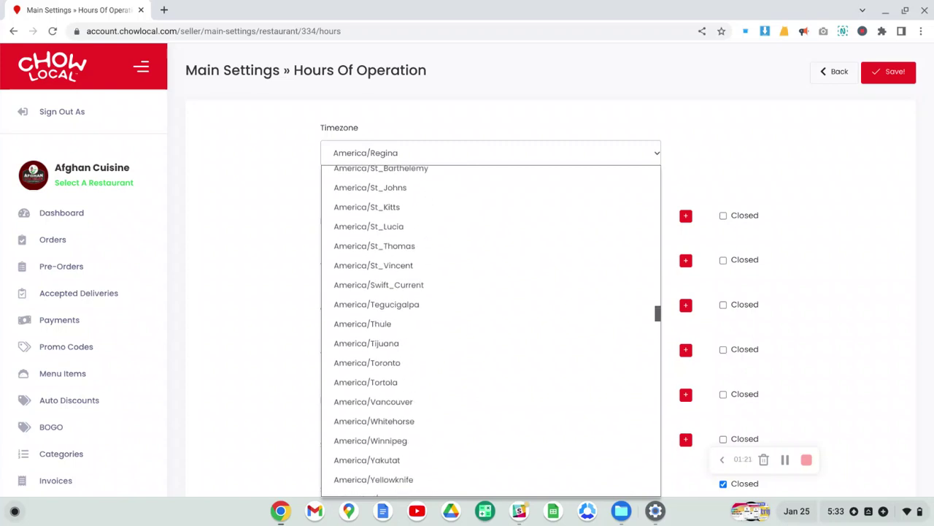
scroll(401, 329, "up", 3)
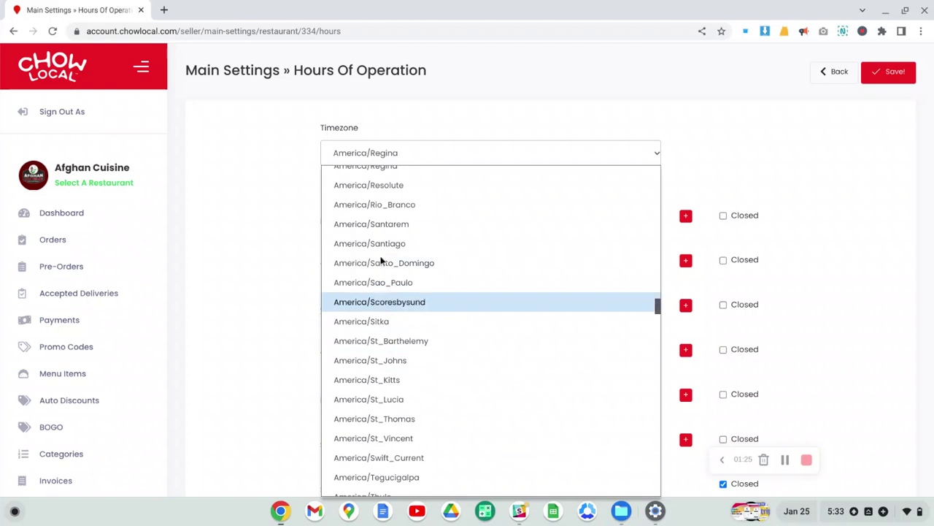
scroll(381, 243, "down", 1)
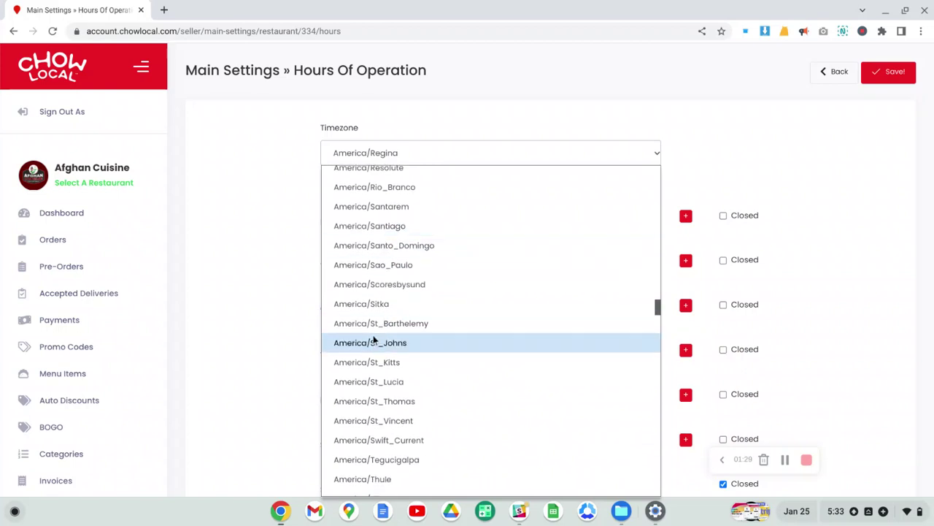
scroll(373, 339, "down", 2)
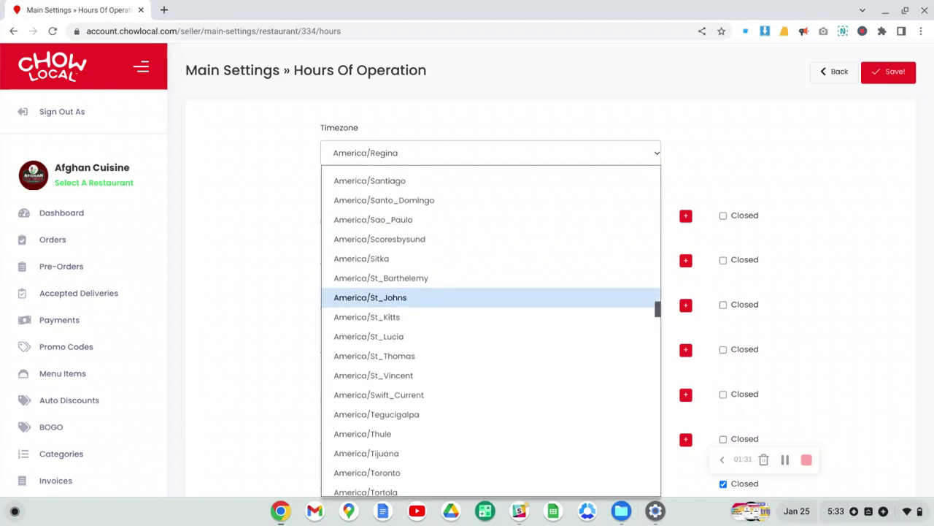
scroll(425, 352, "down", 3)
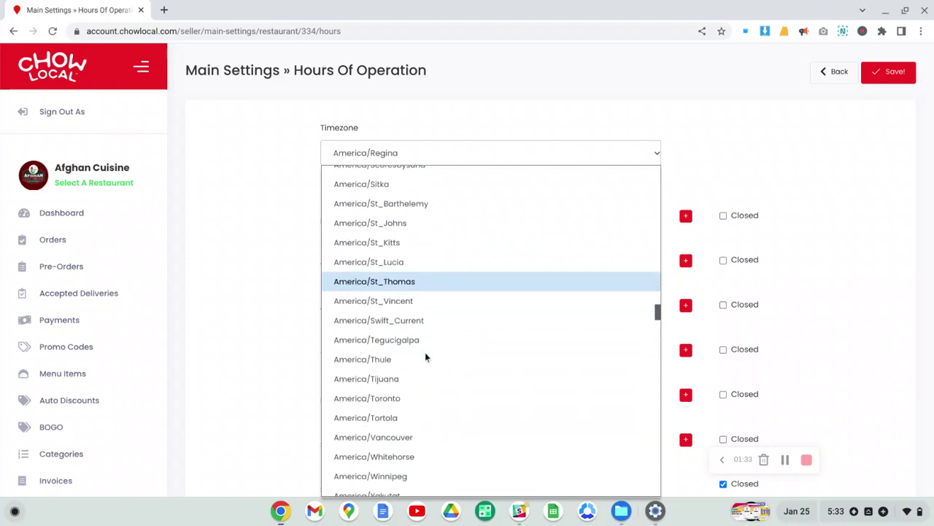
scroll(424, 352, "up", 5)
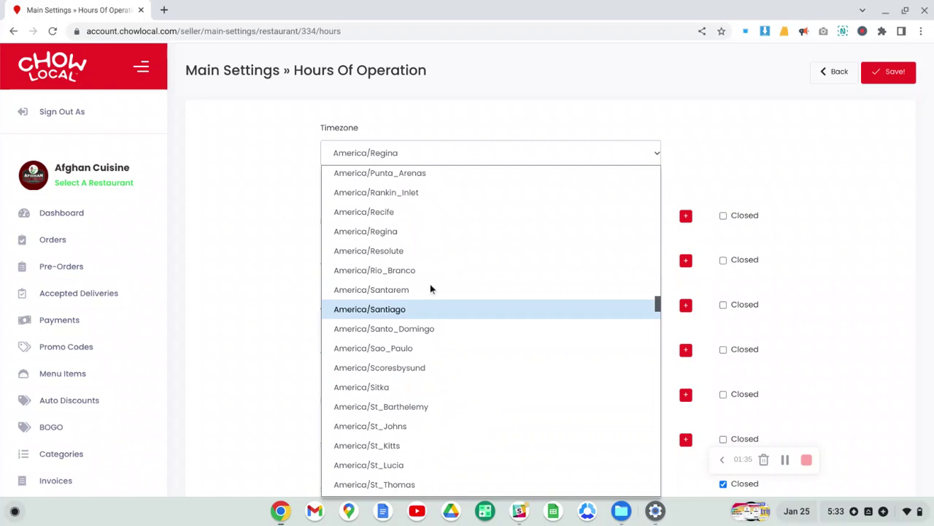
left_click(372, 231)
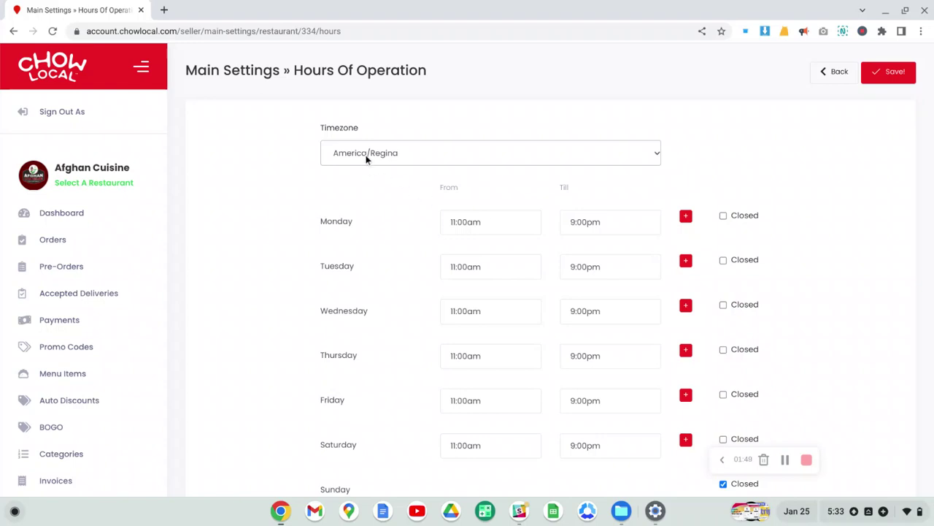
Step: Set Monday's hours from 11:00am till 9:00pm
left_click(454, 222)
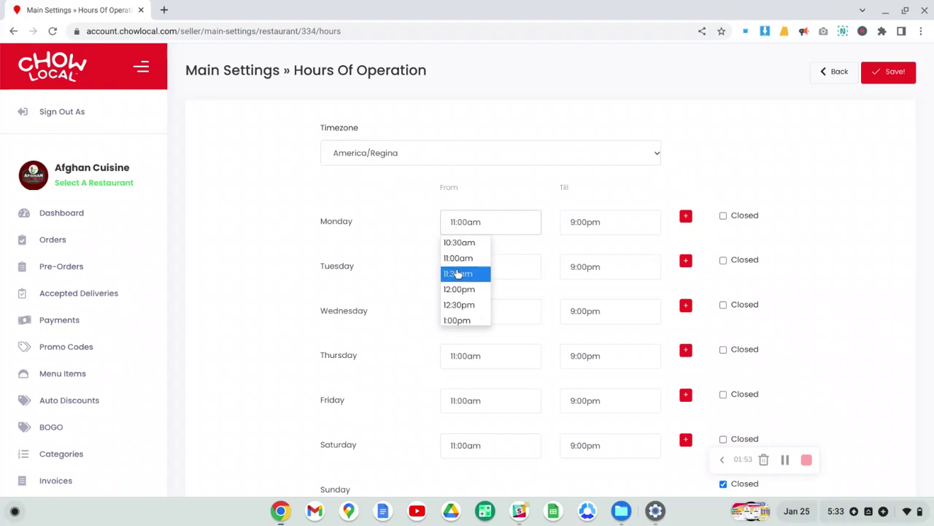
left_click(598, 225)
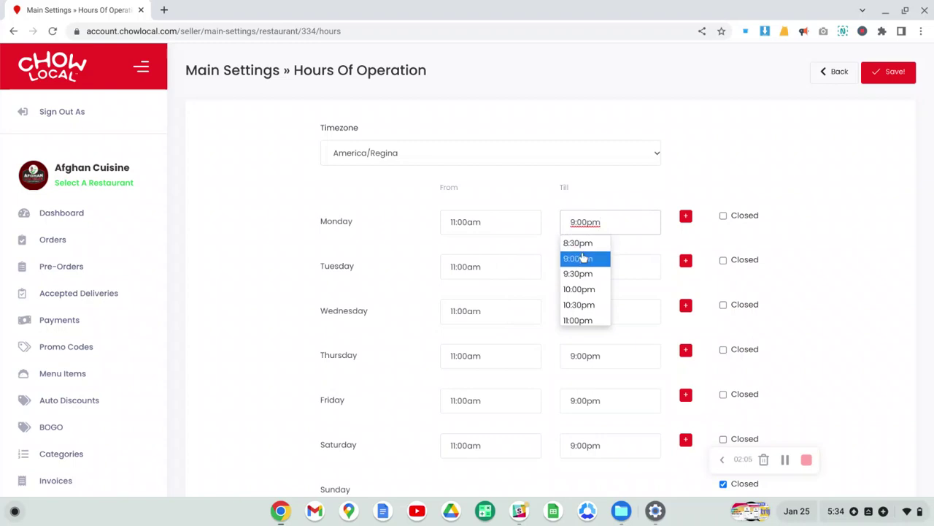
left_click(582, 257)
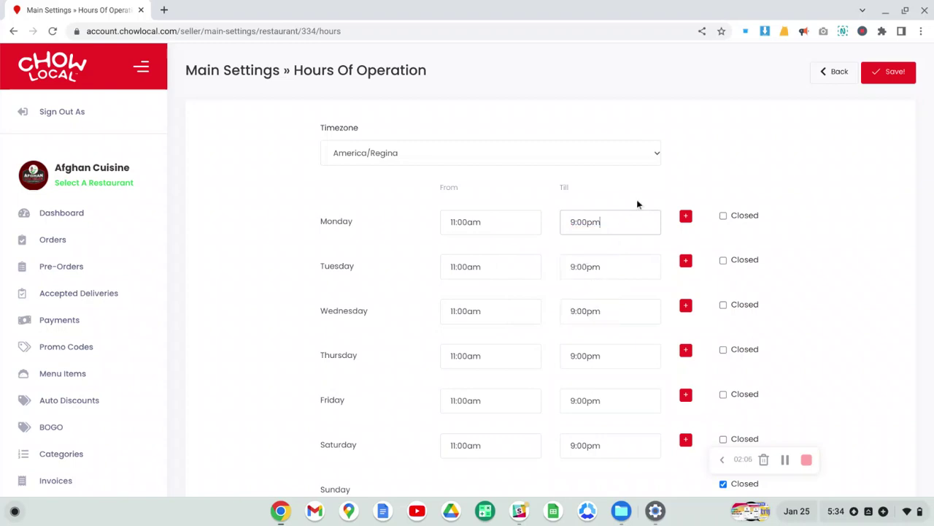
Step: Mark Monday as closed and clear the closed mark again
left_click(724, 216)
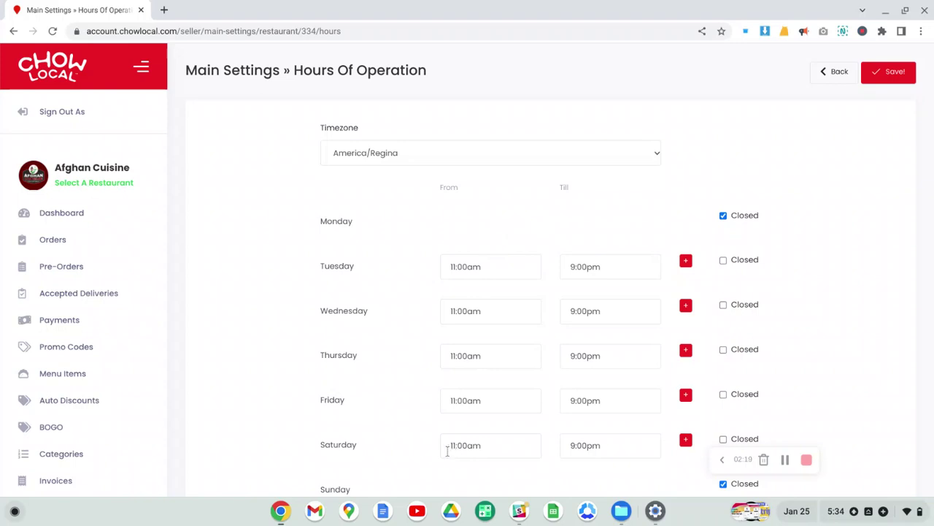
left_click(723, 217)
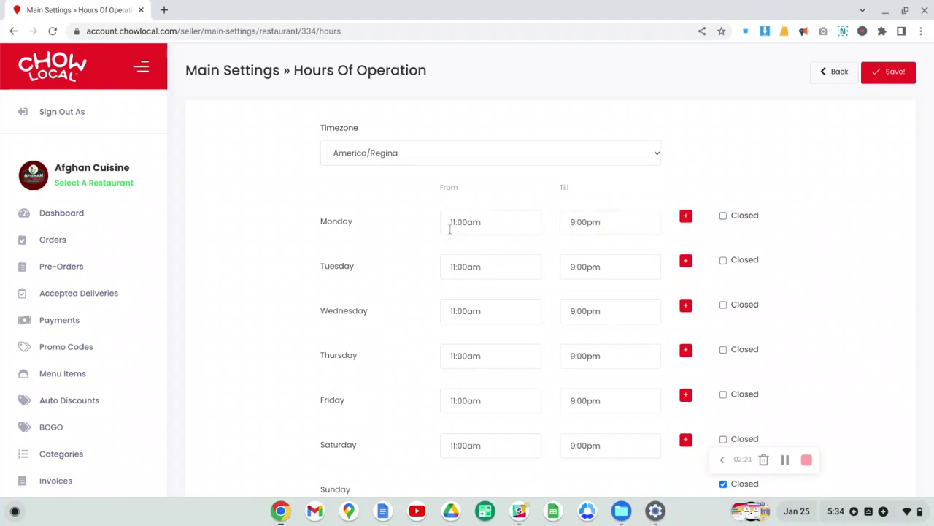
Step: Add a second time slot for Monday and set the first slot's end time to 1:30pm
left_click(687, 218)
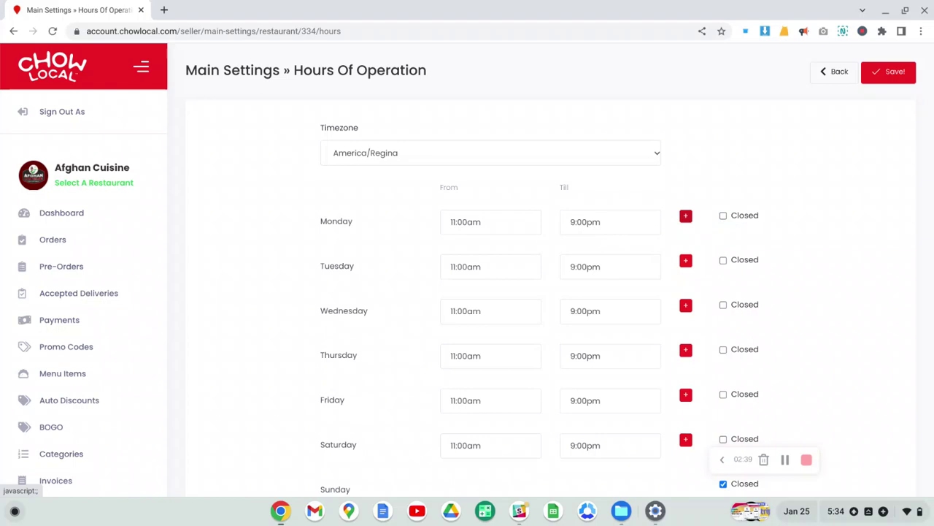
left_click(686, 218)
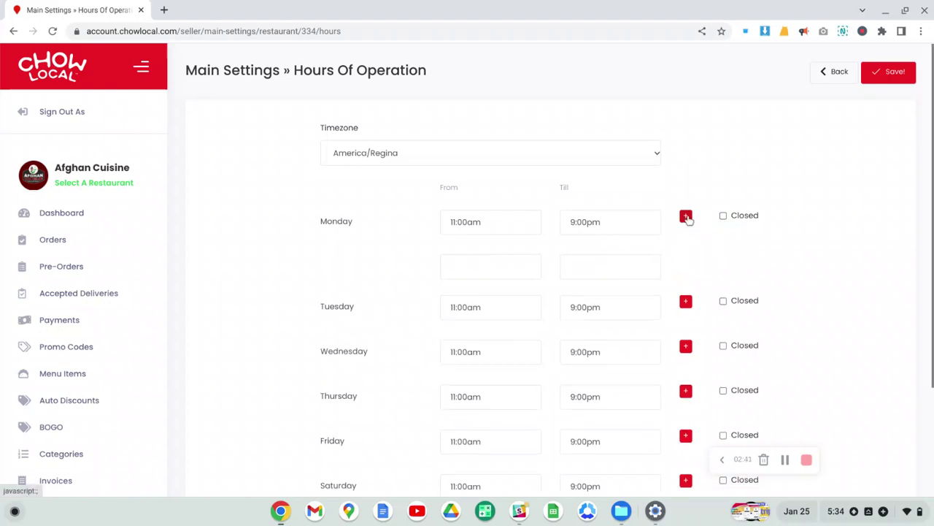
left_click(578, 224)
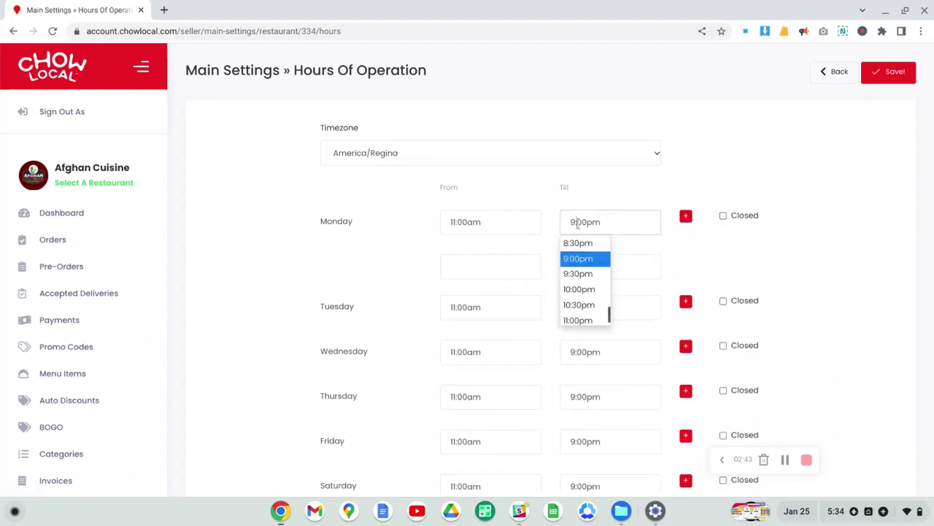
left_click_drag(576, 222, 562, 225)
type("1")
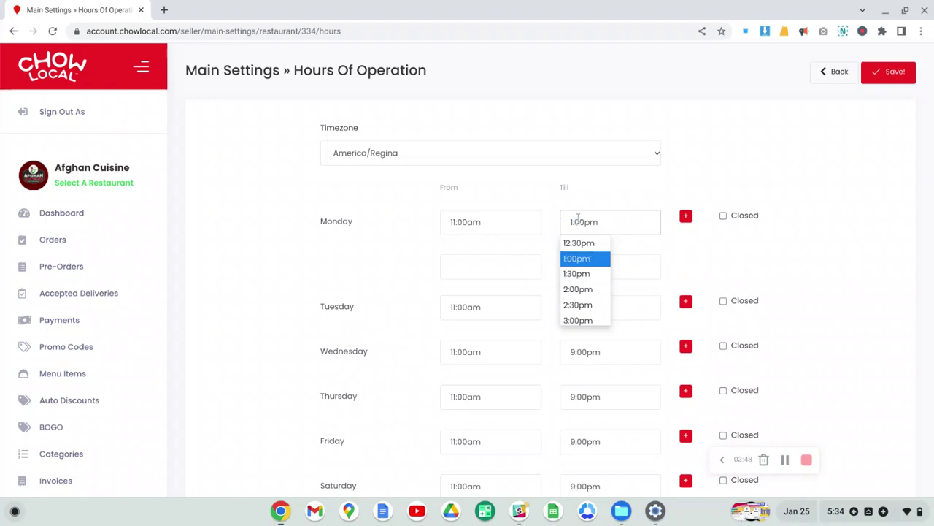
left_click(578, 222)
key("BackSpace")
type("3")
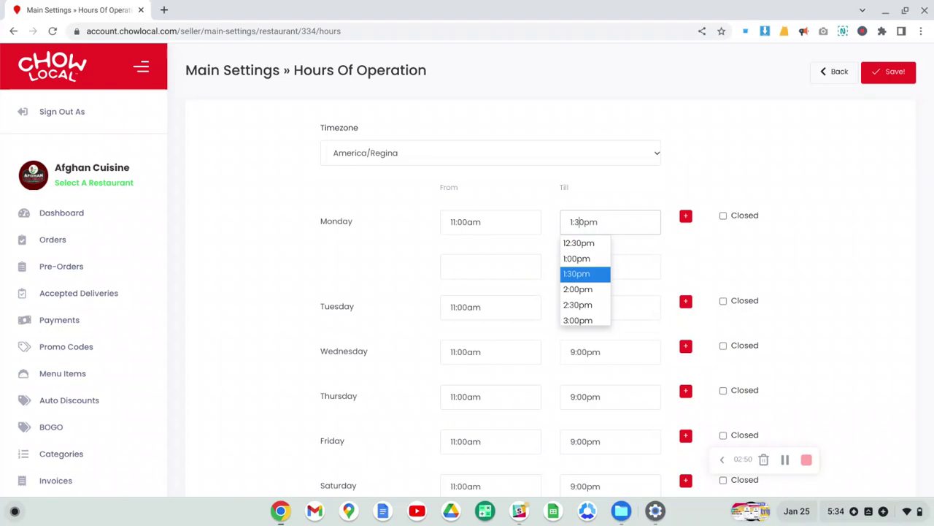
left_click(632, 202)
Step: Set Monday's second time slot to run from 2:00pm till 9:00pm
left_click(489, 276)
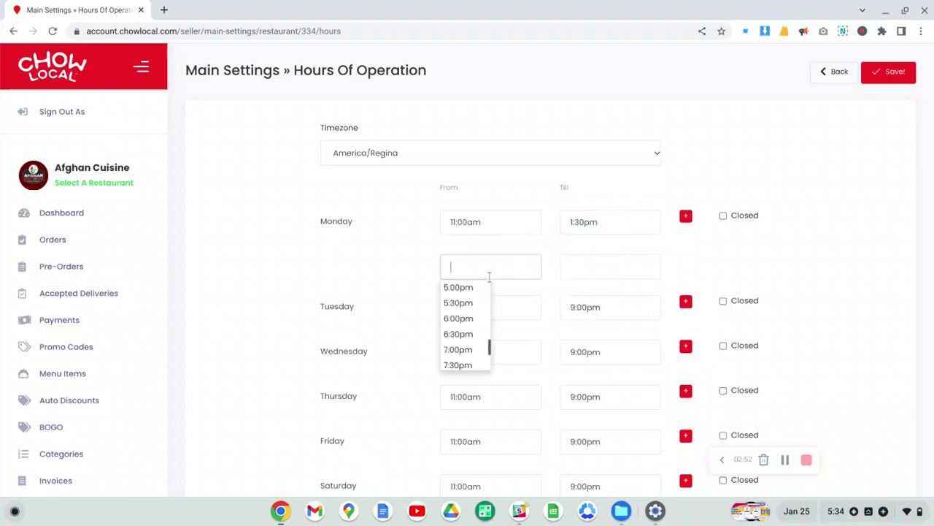
type("2:3")
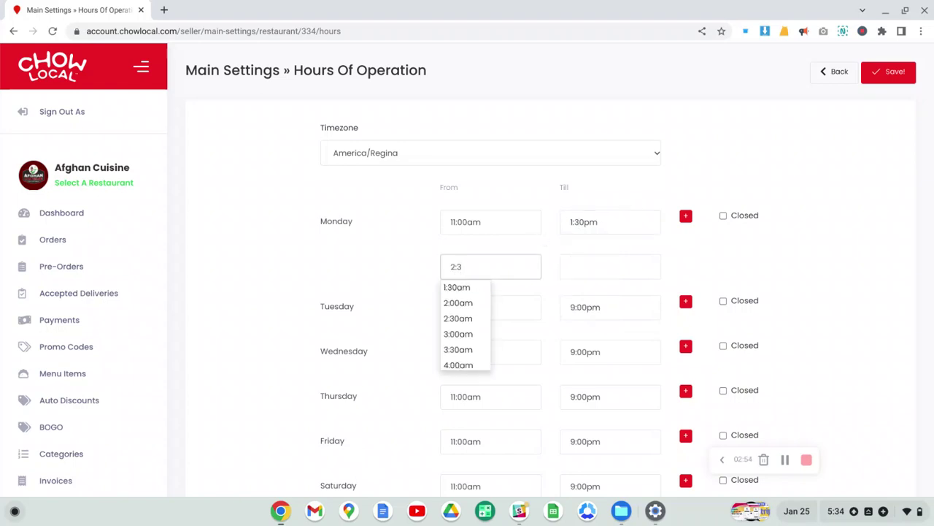
type("0pm")
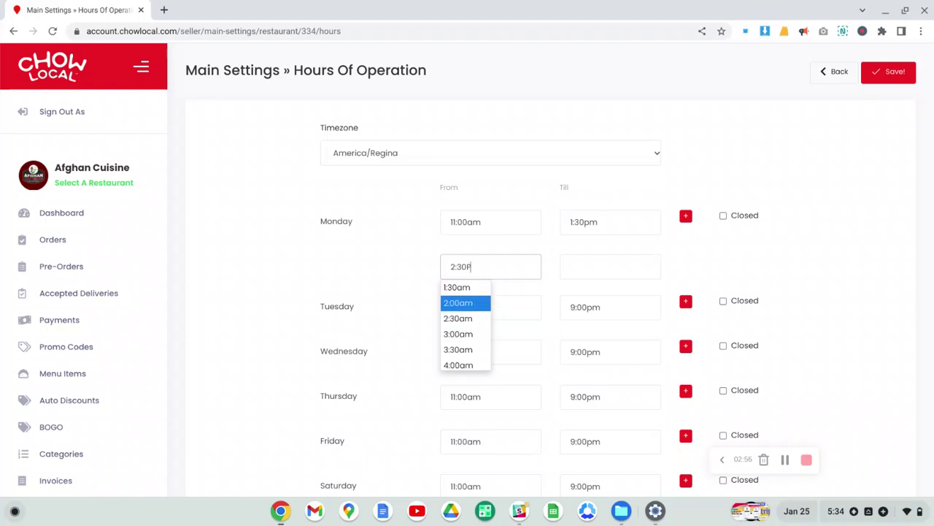
left_click(460, 290)
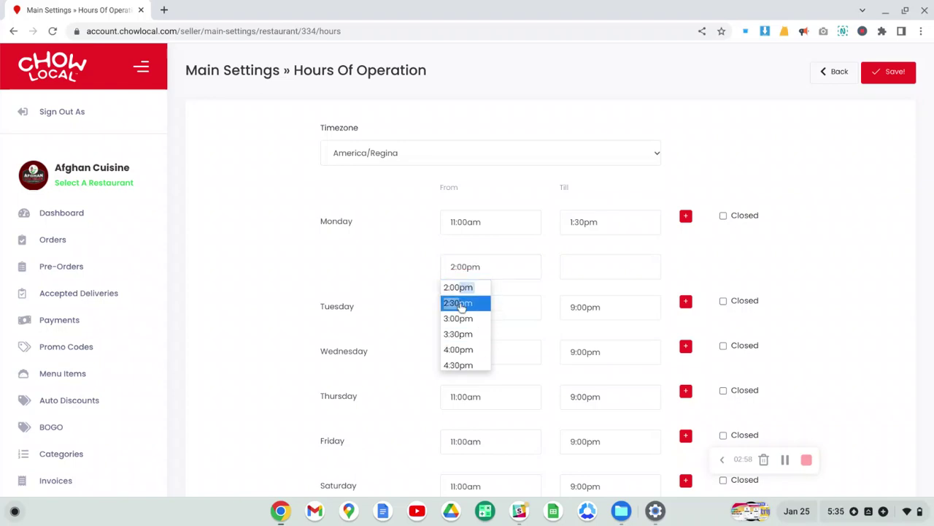
left_click(454, 305)
left_click(632, 259)
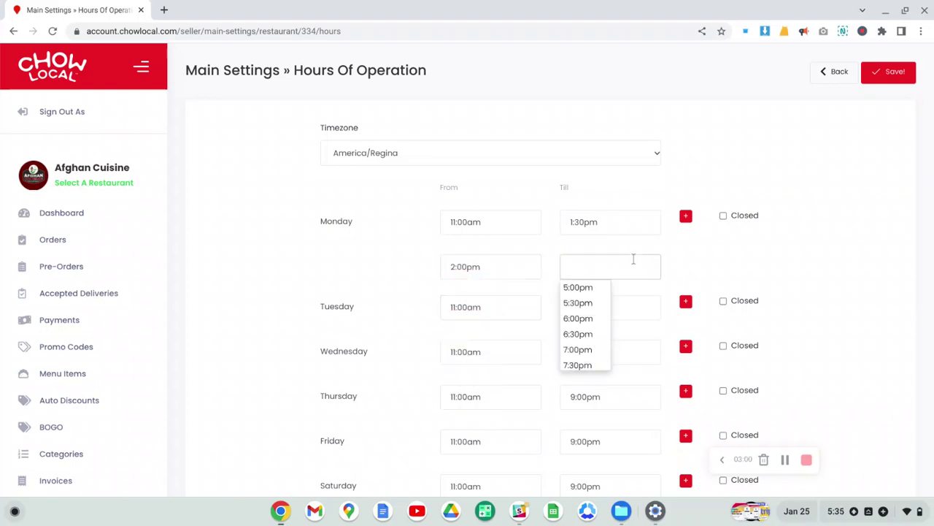
type("9:00P")
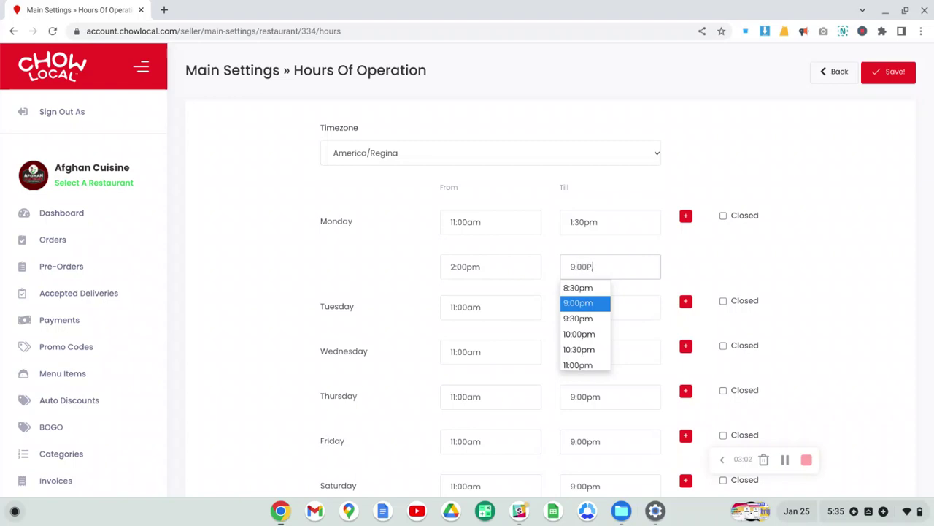
type("M")
left_click(593, 305)
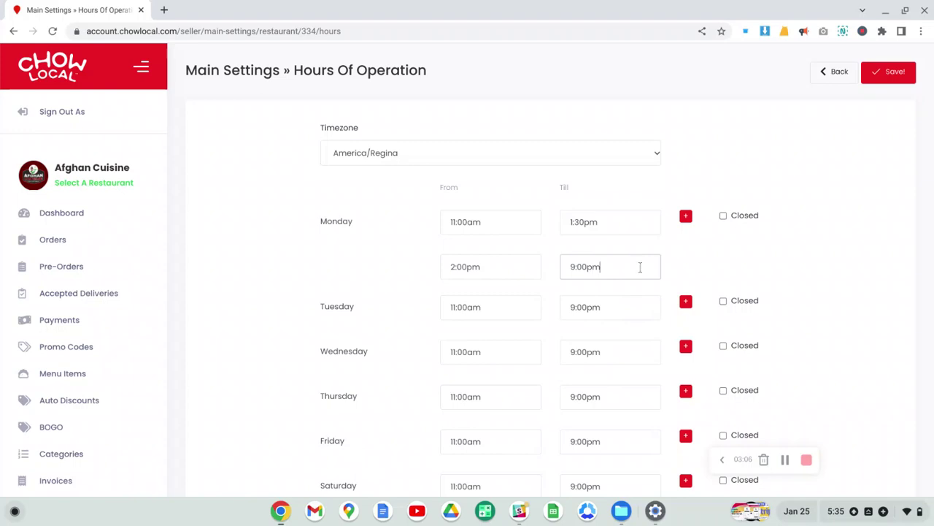
left_click(698, 259)
scroll(595, 275, "down", 2)
scroll(595, 275, "up", 2)
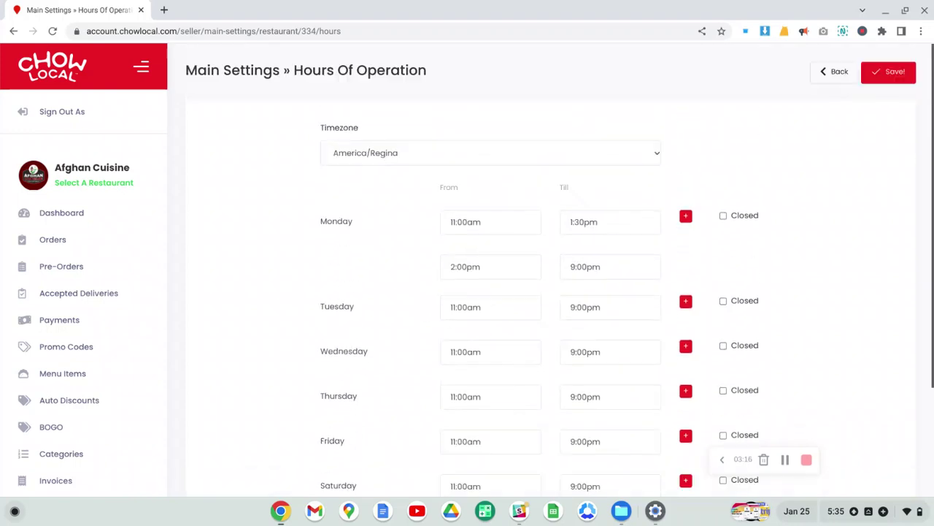
scroll(612, 131, "down", 3)
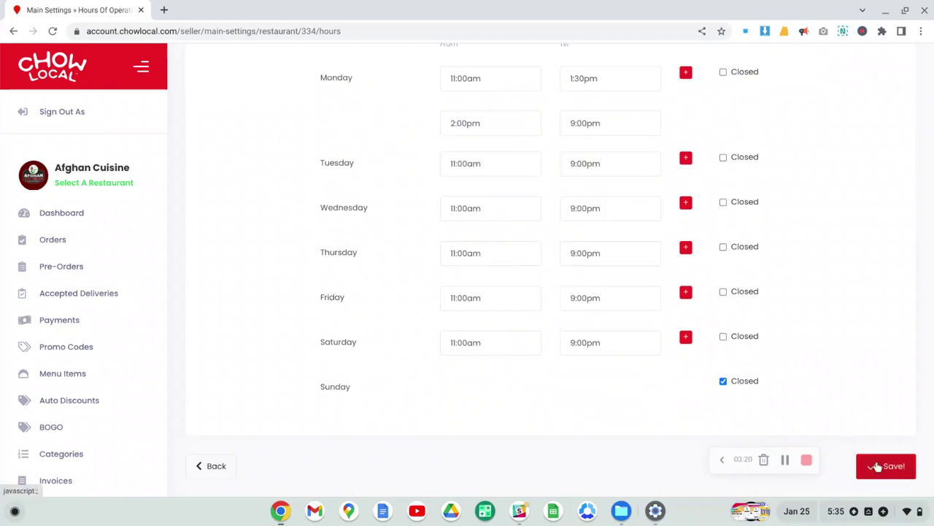
scroll(857, 341, "up", 4)
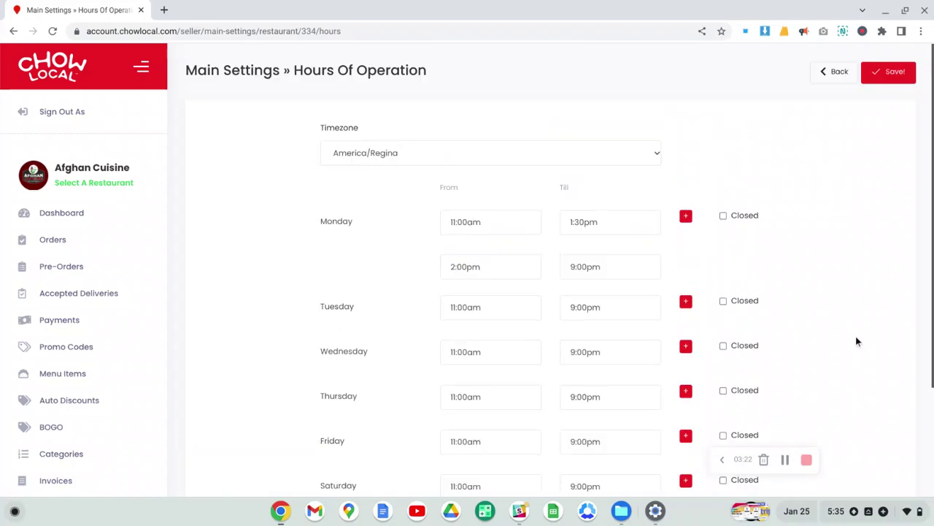